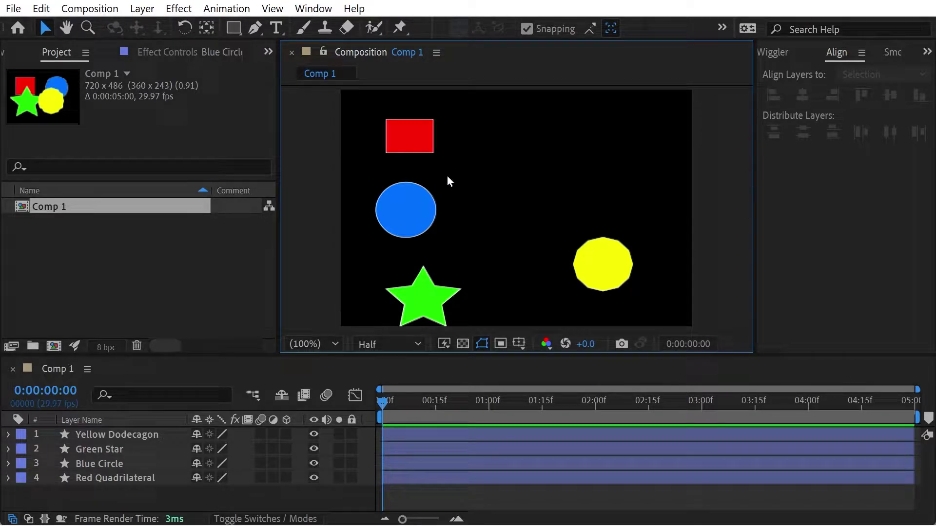
- Align the red rectangle to the composition's left, centre, right, top and bottom, ending in its top-left corner
{"action": "left_click", "coordinate": [416, 129]}
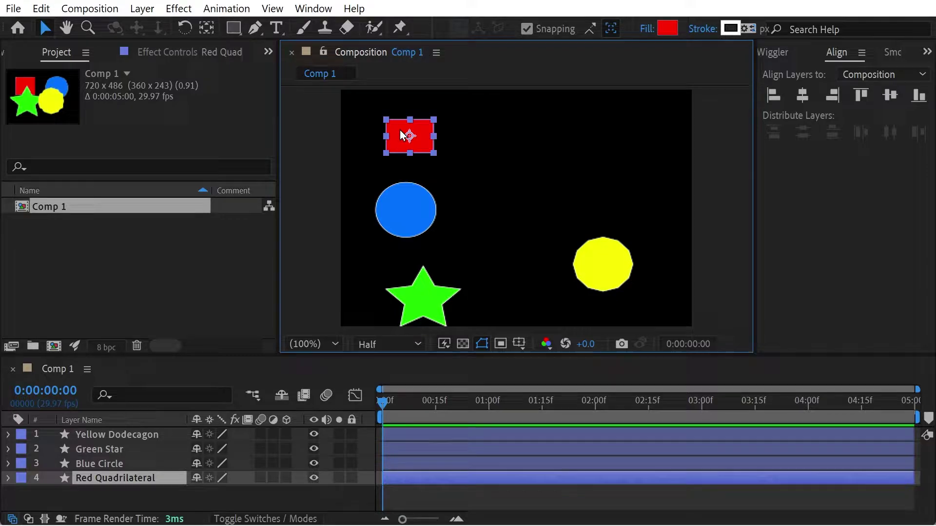
{"action": "left_click", "coordinate": [773, 97]}
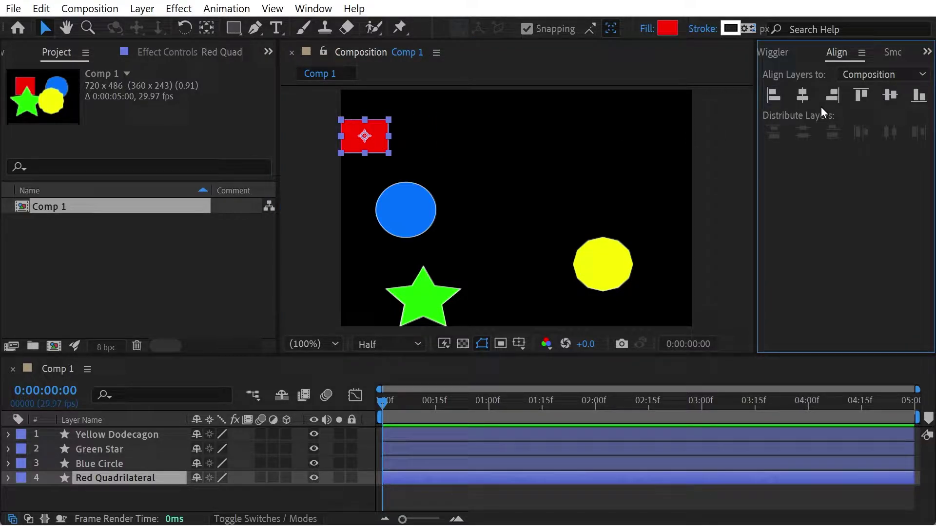
{"action": "left_click", "coordinate": [799, 93]}
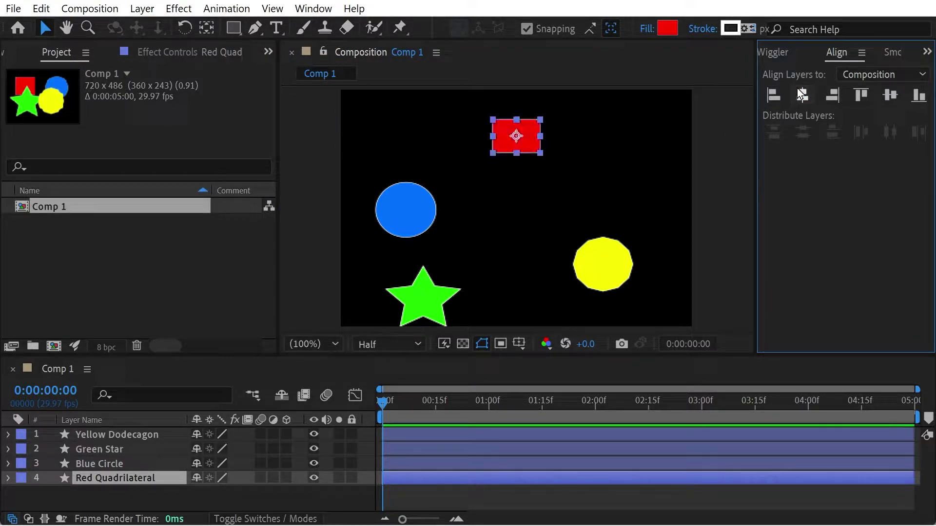
{"action": "left_click", "coordinate": [831, 95]}
{"action": "left_click", "coordinate": [861, 95]}
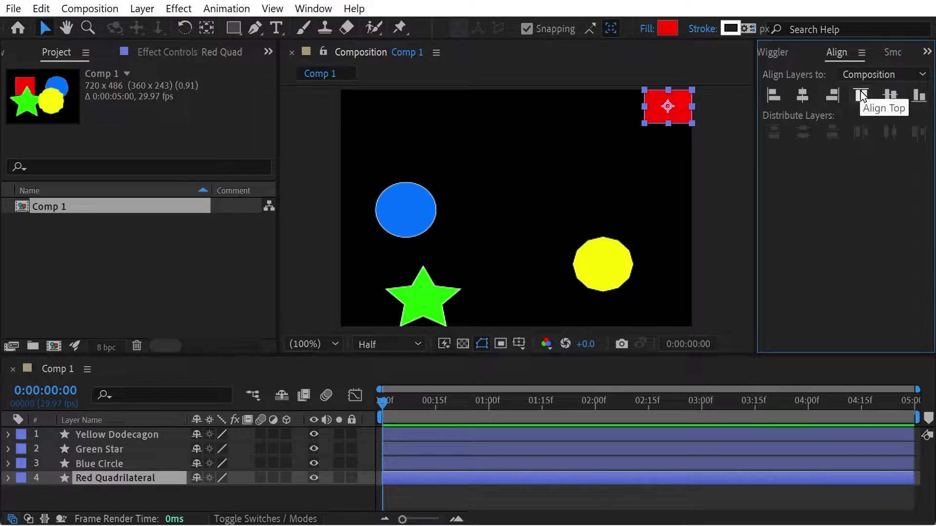
{"action": "left_click", "coordinate": [916, 97]}
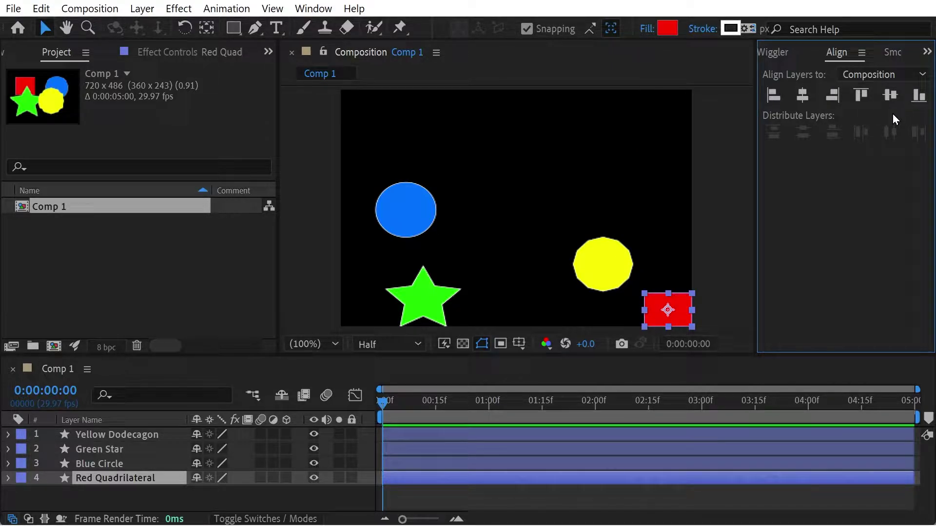
{"action": "left_click", "coordinate": [773, 96]}
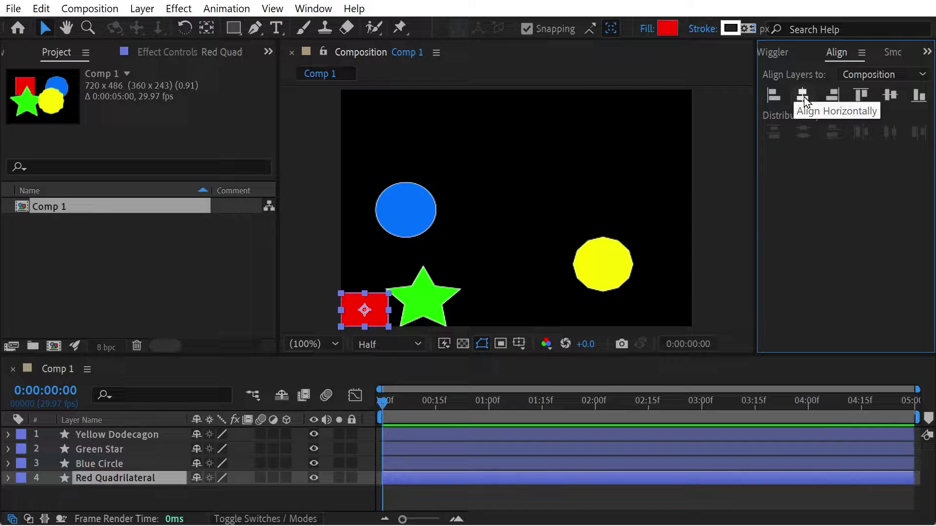
{"action": "left_click", "coordinate": [862, 97]}
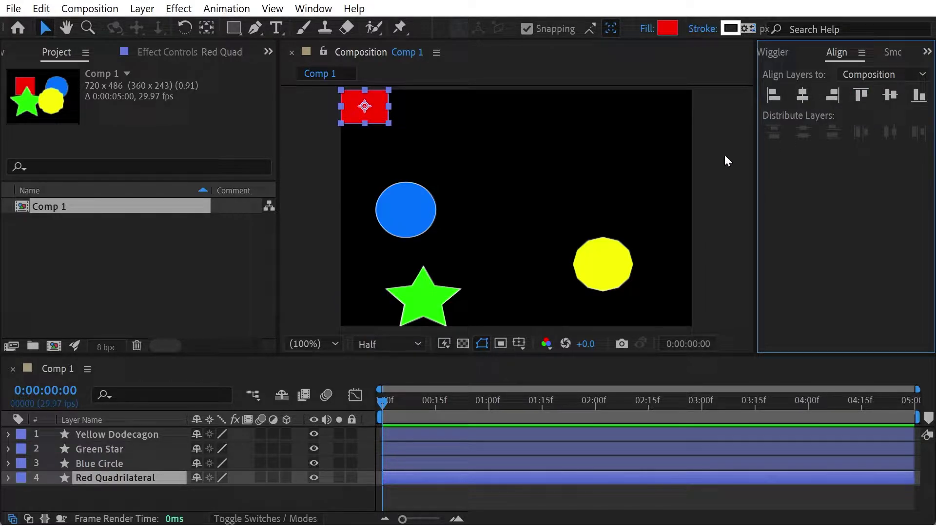
{"action": "left_click", "coordinate": [860, 73]}
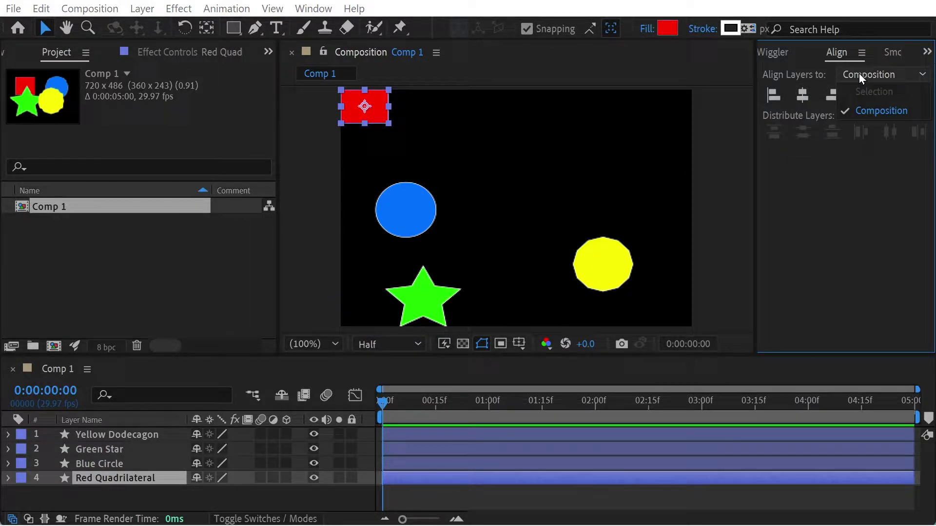
- Move the red rectangle back toward the upper middle, then select the blue circle and the rectangle together
{"action": "left_click", "coordinate": [859, 73]}
{"action": "left_click_drag", "start_coordinate": [355, 113], "coordinate": [472, 156]}
{"action": "left_click", "coordinate": [417, 201]}
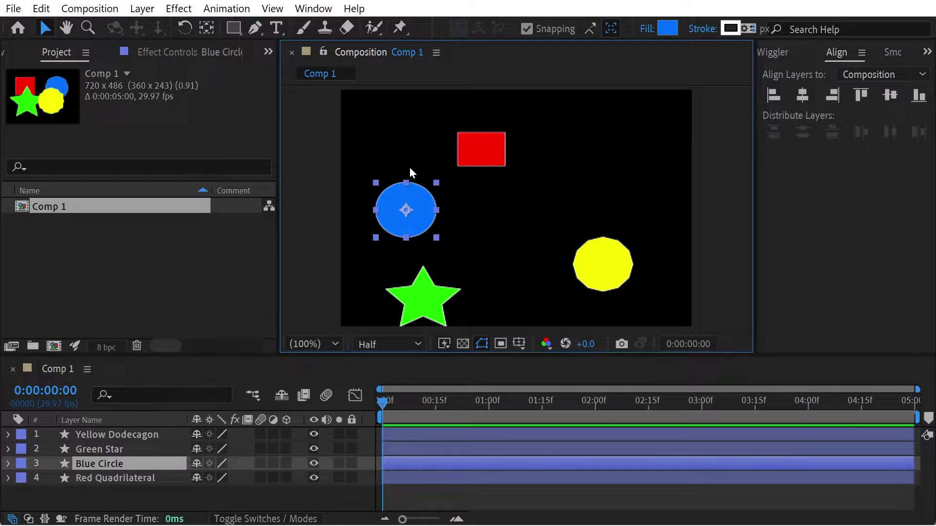
{"action": "left_click", "coordinate": [472, 156], "text": "shift"}
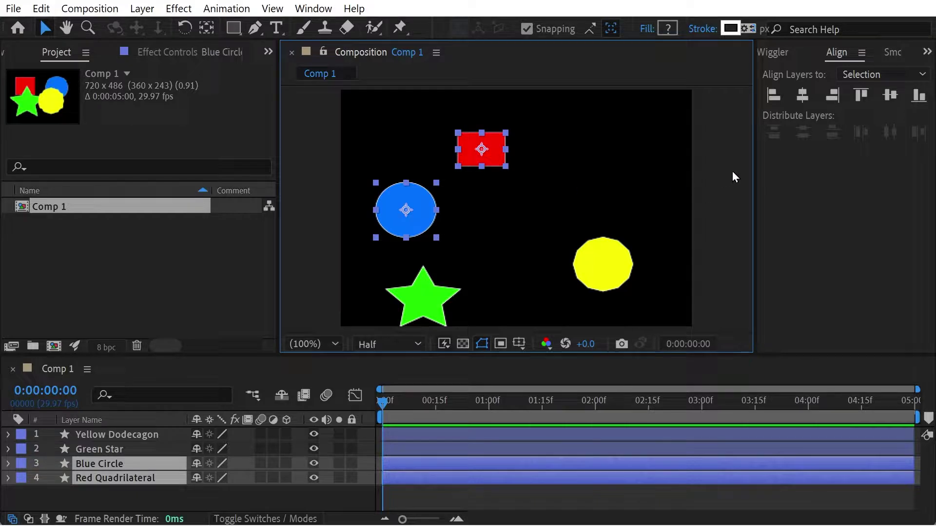
- Test left and right alignment with undo, then align the circle and rectangle by right edges and tops
{"action": "left_click", "coordinate": [772, 95]}
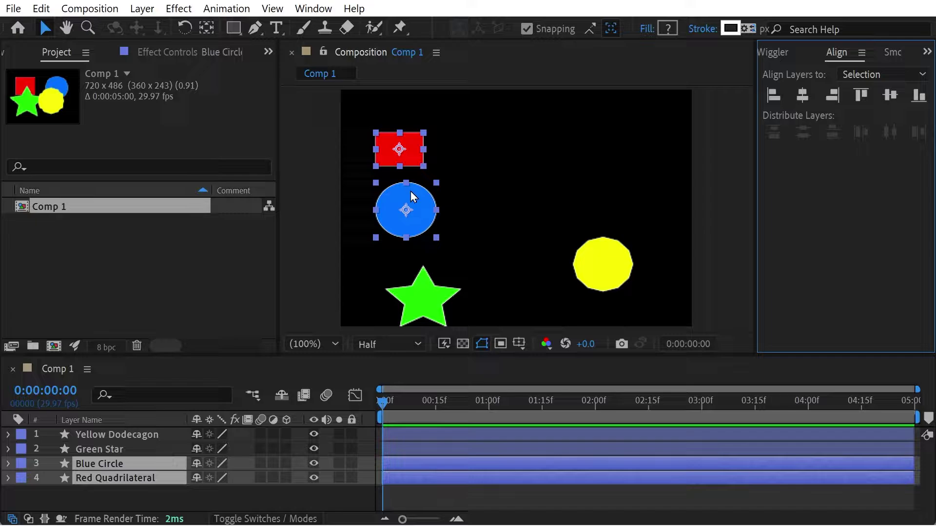
{"action": "key", "text": "ctrl+z"}
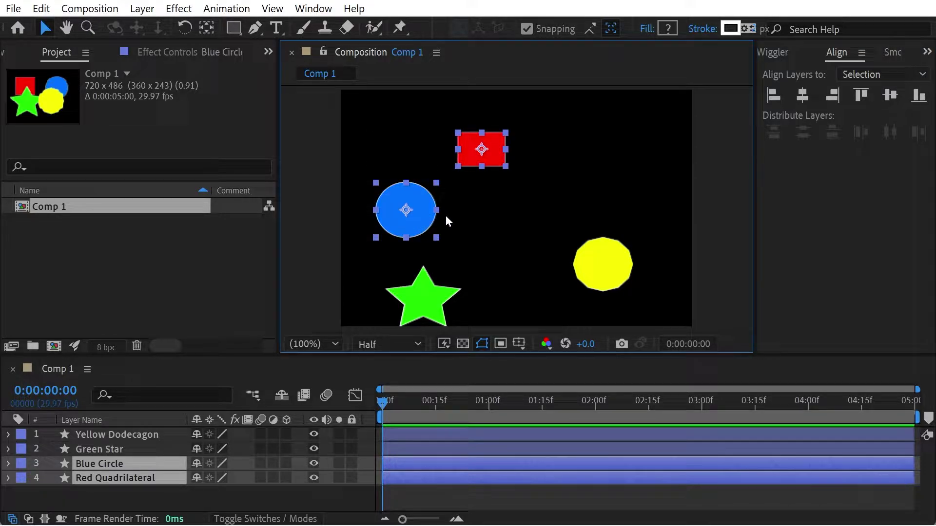
{"action": "left_click", "coordinate": [836, 93]}
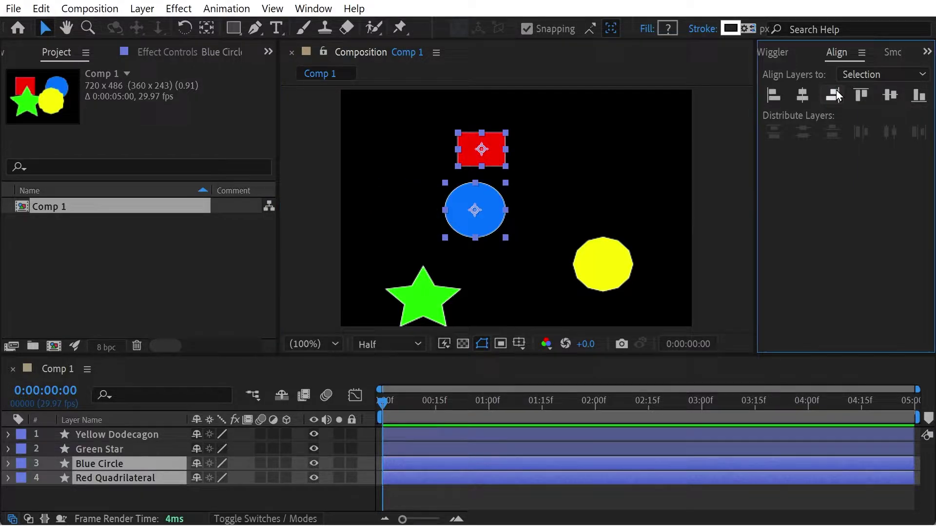
{"action": "key", "text": "ctrl+z"}
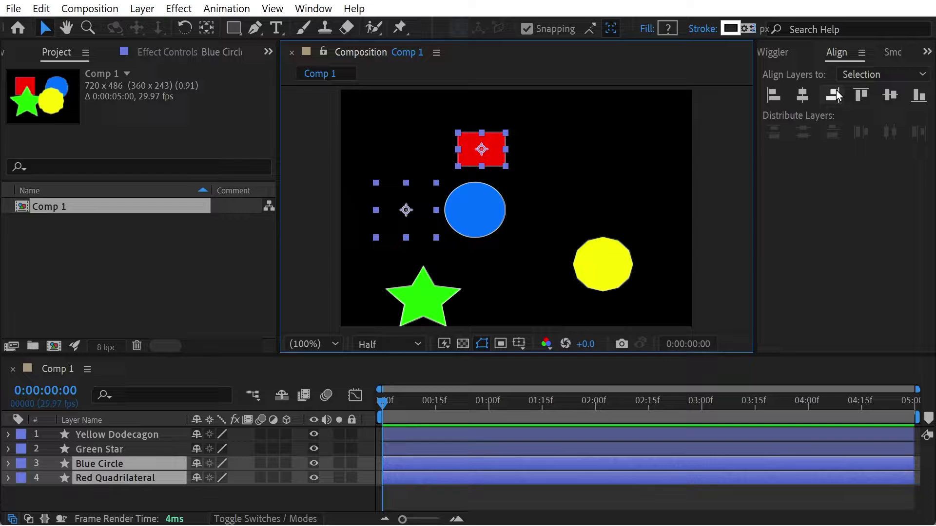
{"action": "left_click", "coordinate": [773, 95]}
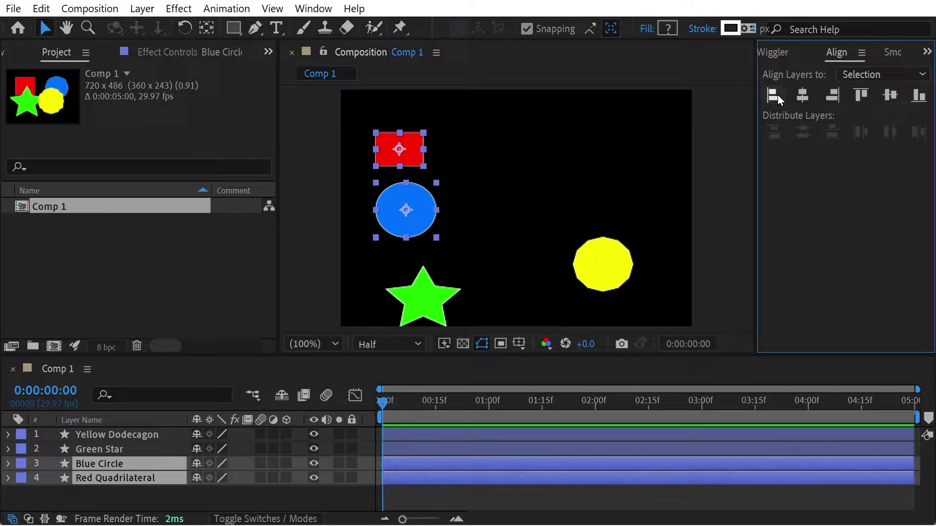
{"action": "left_click", "coordinate": [839, 94]}
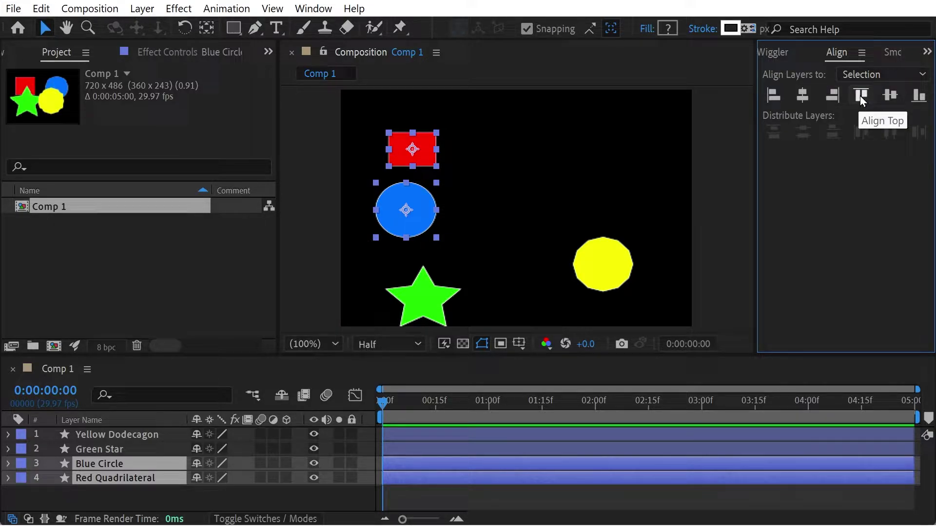
{"action": "left_click", "coordinate": [860, 96]}
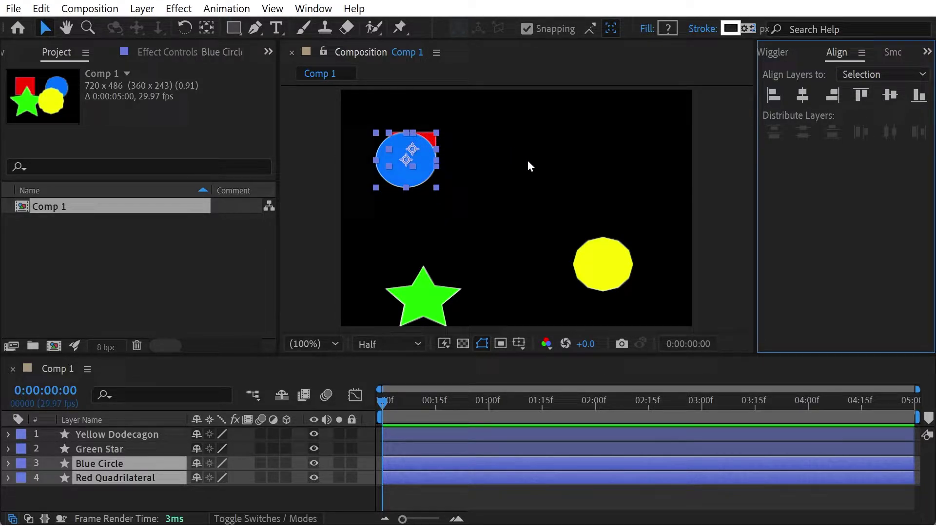
- Undo the top alignment, then try a horizontal-centre alignment of both shapes and undo it
{"action": "key", "text": "ctrl+z"}
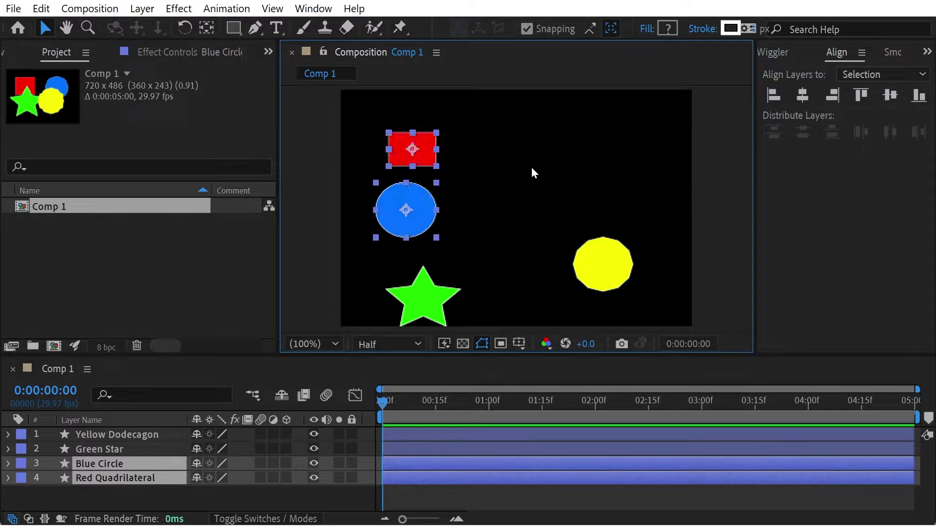
{"action": "left_click", "coordinate": [802, 98]}
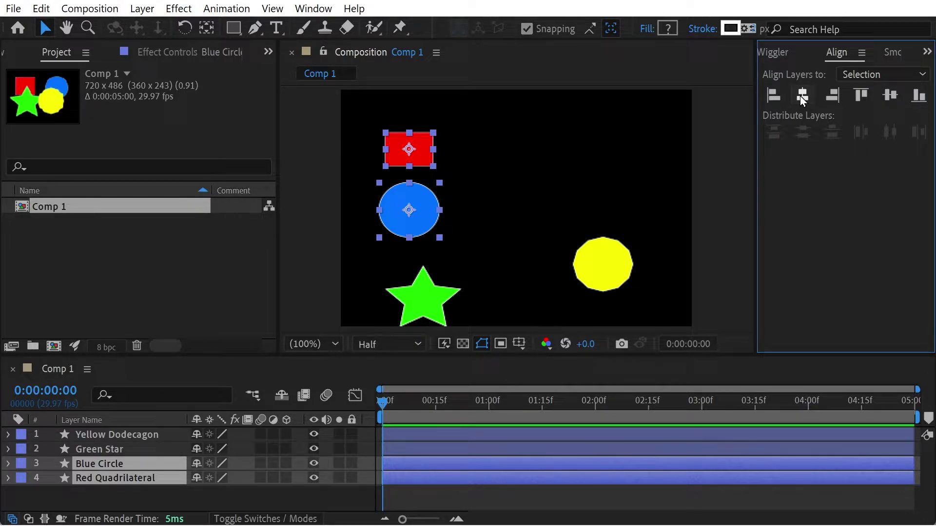
{"action": "key", "text": "ctrl+z"}
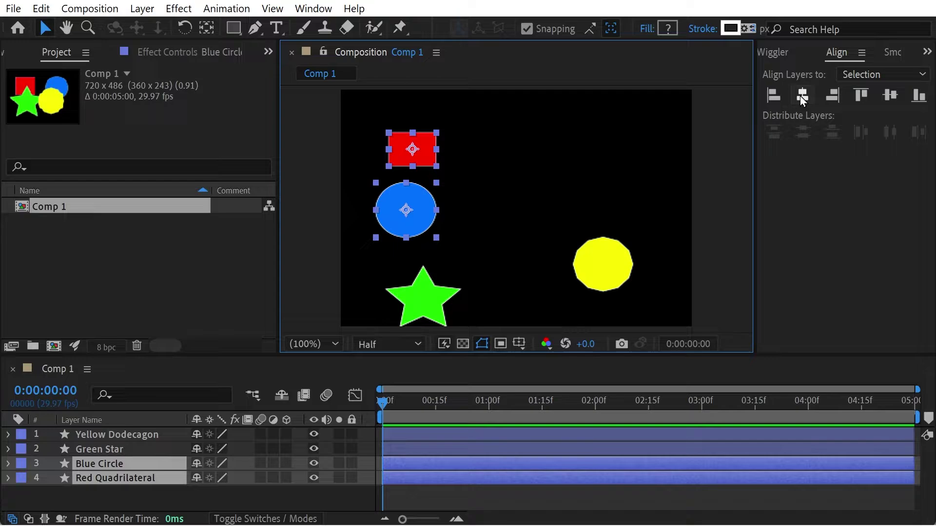
- Deselect the circle, move the green star upper right and the yellow dodecagon lower left
{"action": "left_click", "coordinate": [424, 208], "text": "shift"}
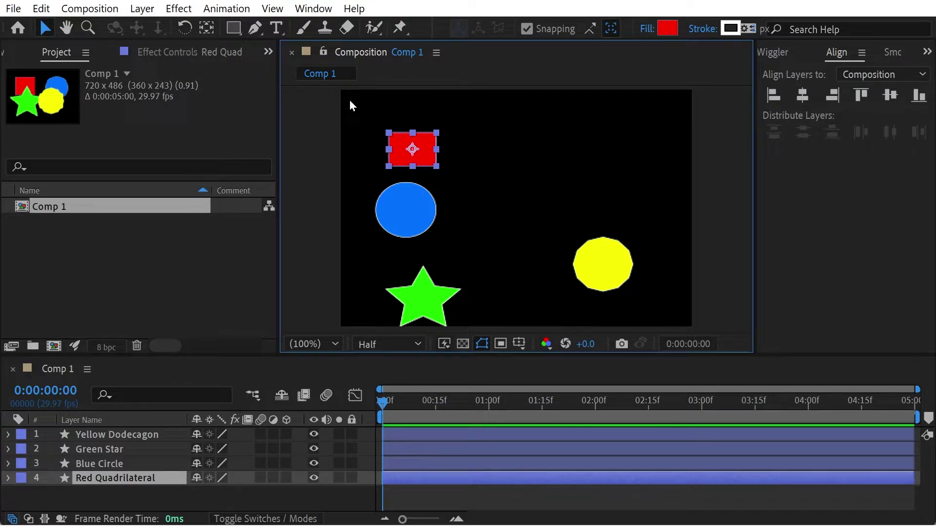
{"action": "left_click", "coordinate": [424, 298]}
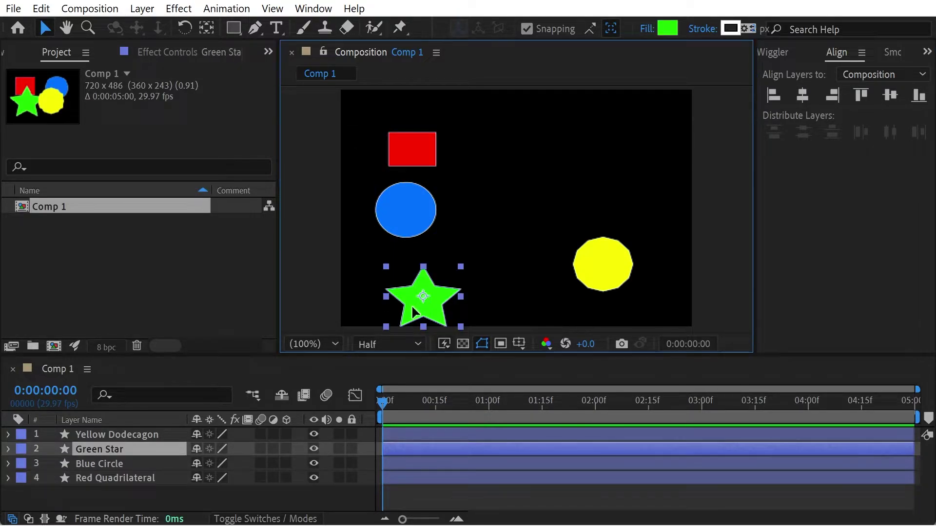
{"action": "left_click_drag", "start_coordinate": [423, 297], "coordinate": [605, 142]}
{"action": "left_click", "coordinate": [586, 248]}
{"action": "left_click_drag", "start_coordinate": [588, 281], "coordinate": [380, 298]}
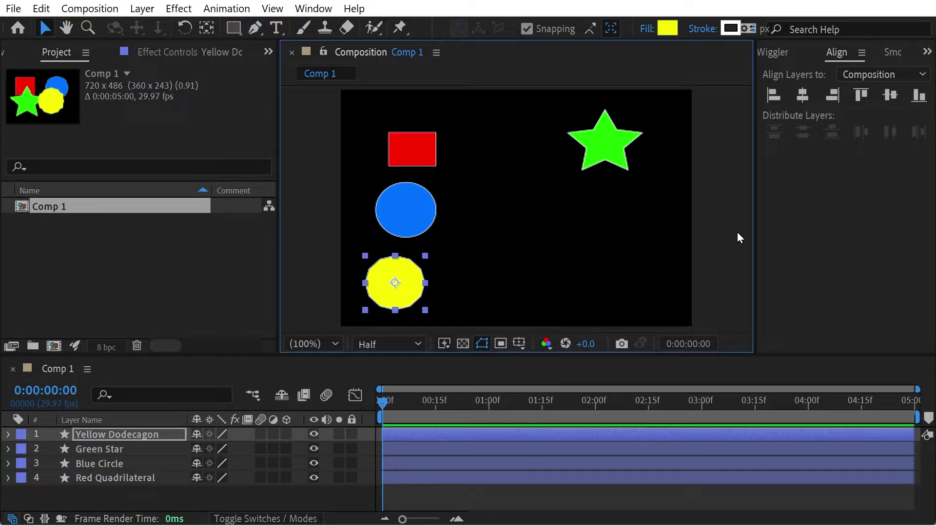
- Snap the dodecagon bottom-left and the rectangle top-left, then marquee-select rectangle, circle and dodecagon
{"action": "left_click", "coordinate": [774, 95]}
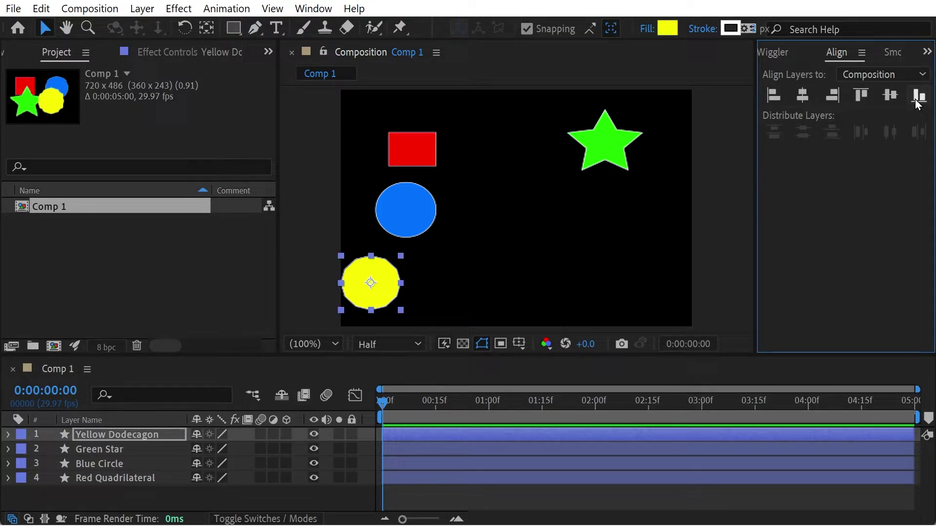
{"action": "left_click", "coordinate": [919, 96]}
{"action": "left_click", "coordinate": [419, 155]}
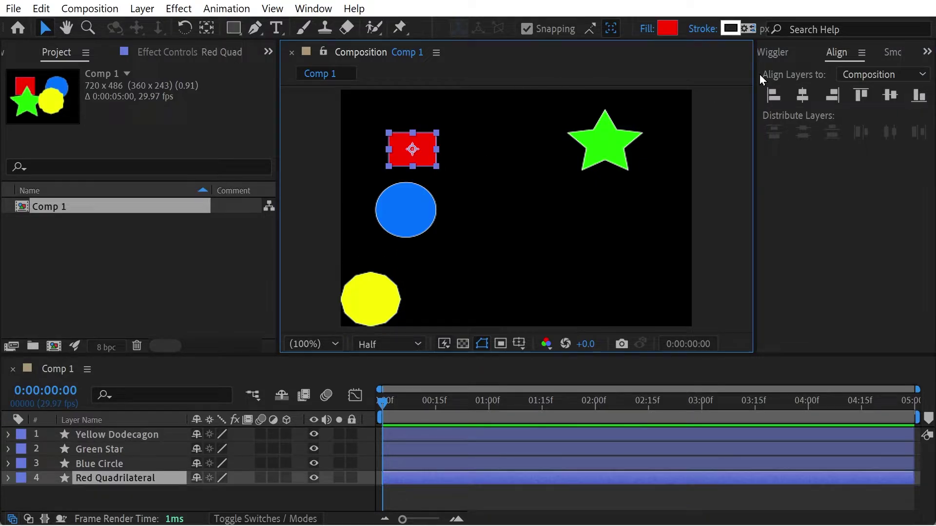
{"action": "left_click", "coordinate": [769, 95]}
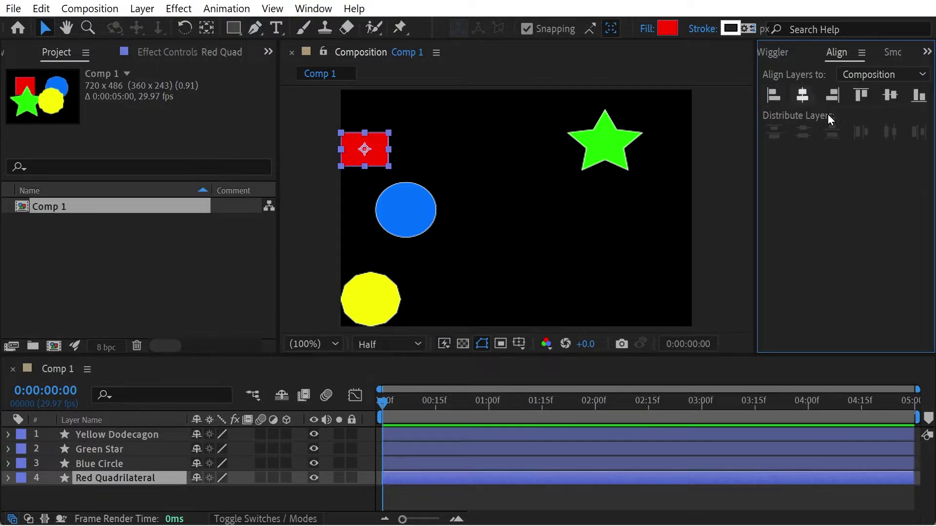
{"action": "left_click", "coordinate": [860, 96]}
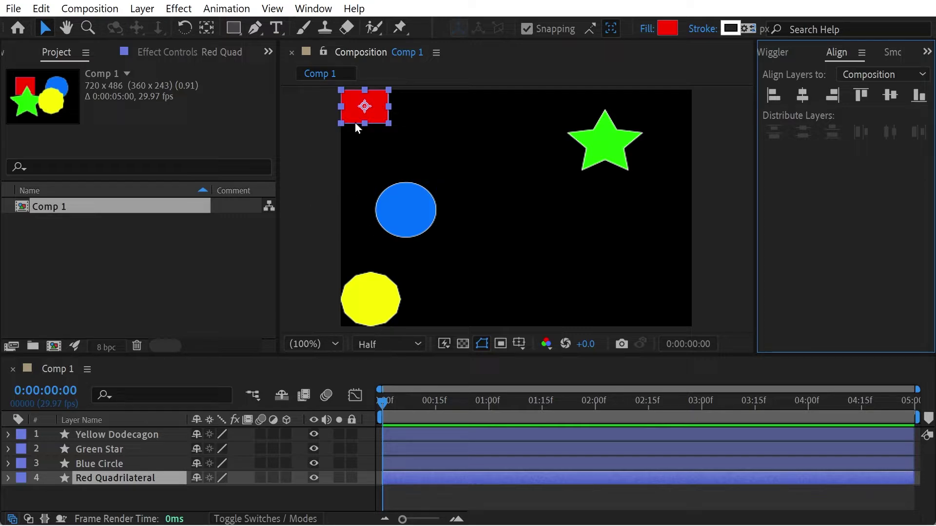
{"action": "left_click_drag", "start_coordinate": [434, 311], "coordinate": [336, 88]}
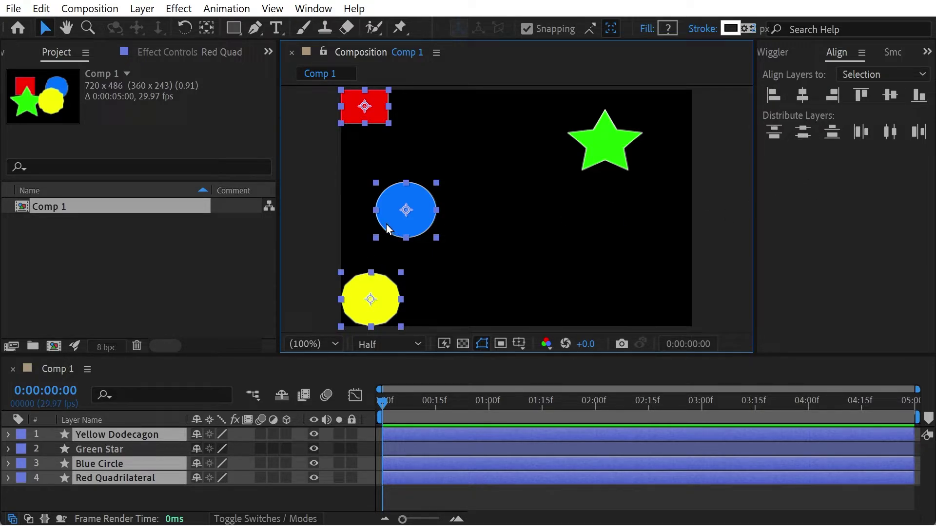
- Align the three selected shapes' left edges, distribute their vertical centres, then deselect
{"action": "left_click", "coordinate": [775, 101]}
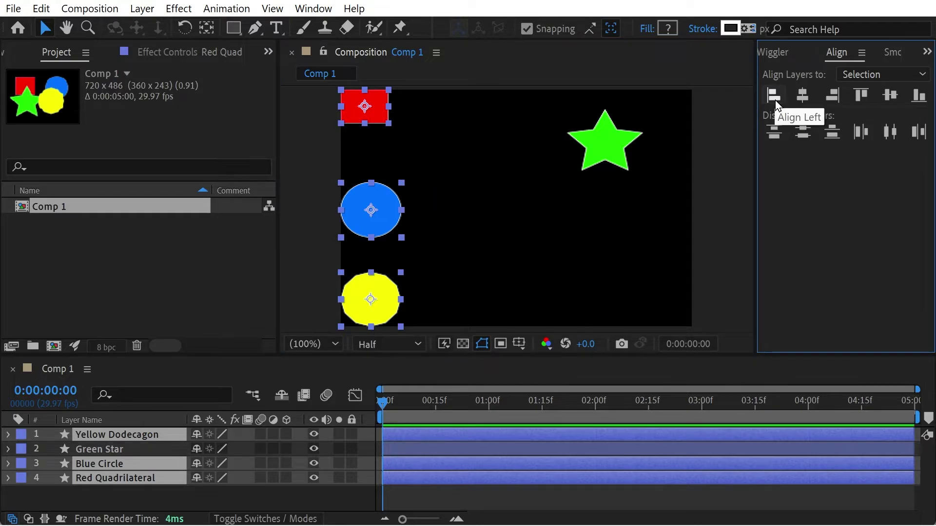
{"action": "left_click", "coordinate": [803, 134]}
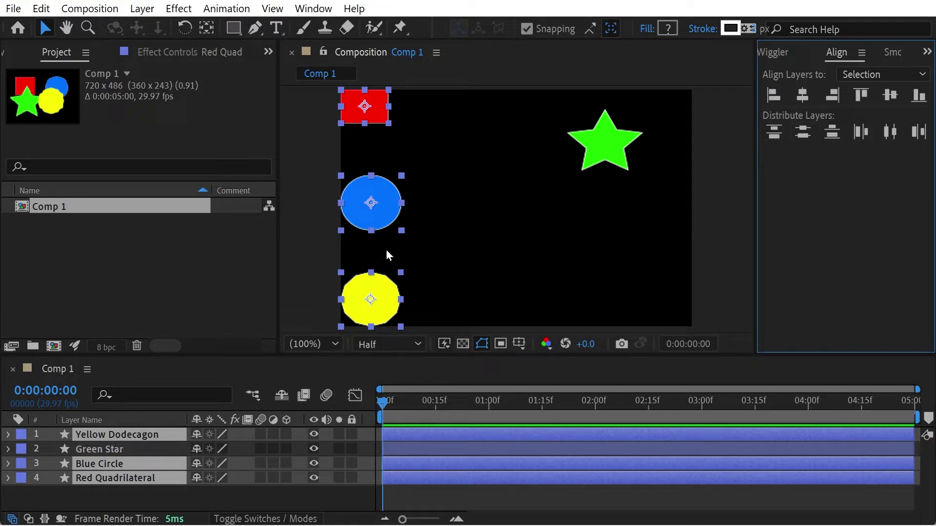
{"action": "left_click", "coordinate": [482, 247]}
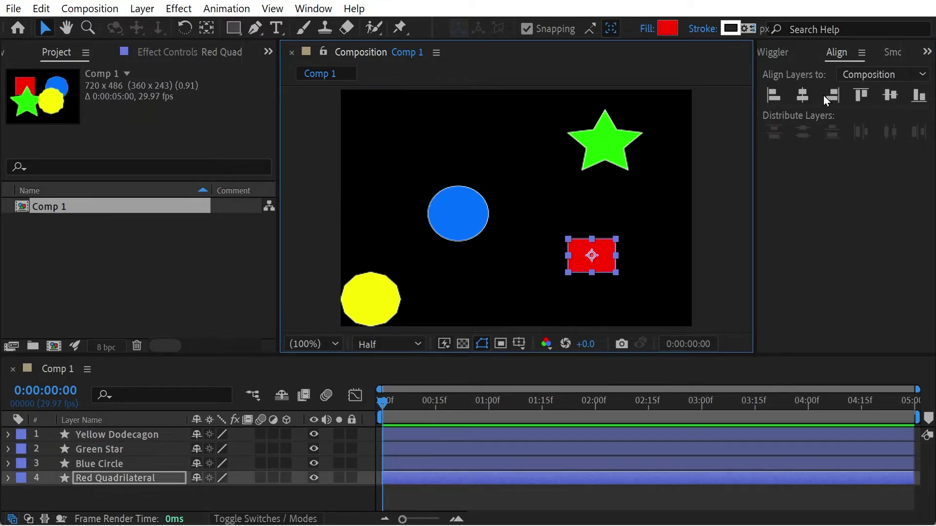
- Snap the rectangle bottom-right, then bottom-align it with the circle and dodecagon and distribute them horizontally
{"action": "left_click", "coordinate": [830, 94]}
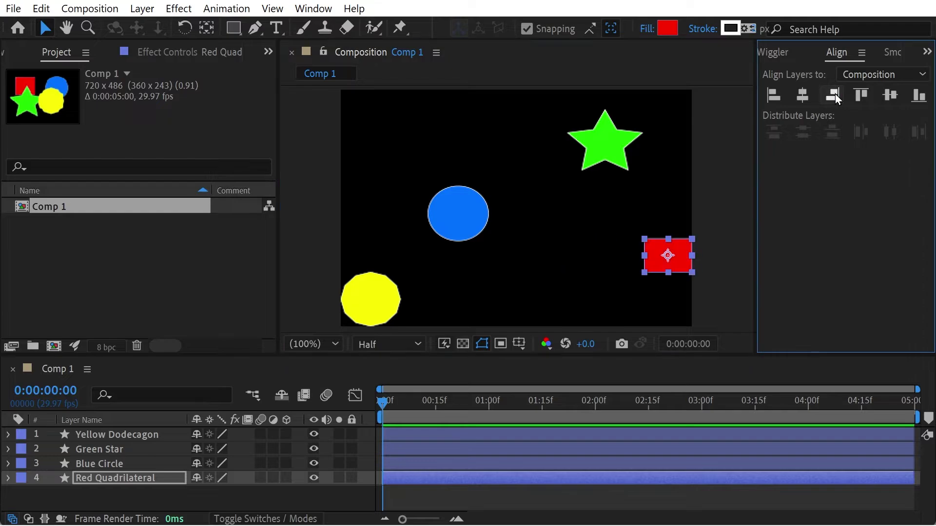
{"action": "left_click", "coordinate": [919, 95]}
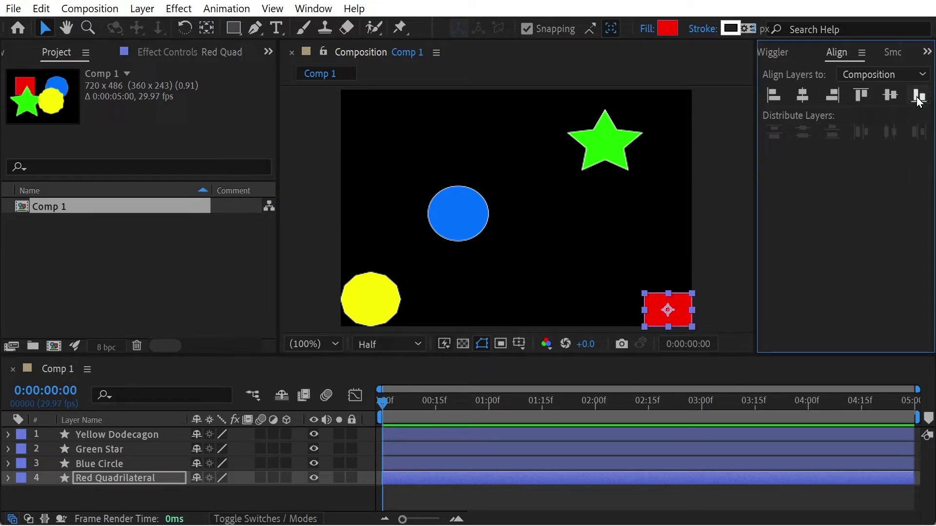
{"action": "left_click", "coordinate": [456, 237], "text": "shift"}
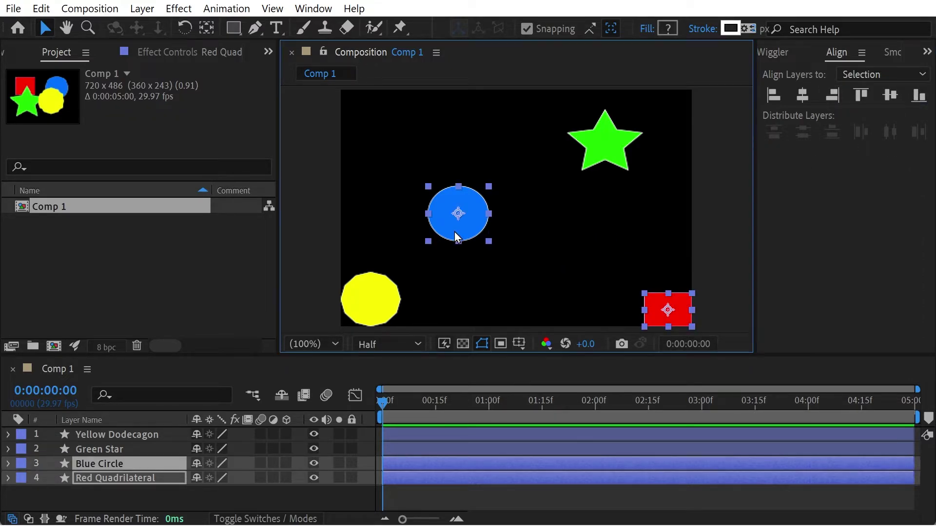
{"action": "left_click", "coordinate": [386, 310], "text": "shift"}
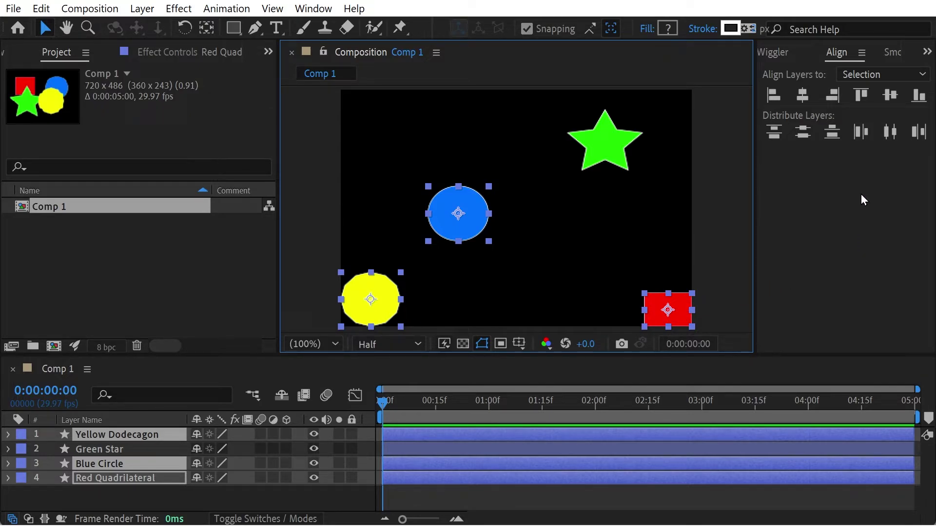
{"action": "left_click", "coordinate": [919, 95]}
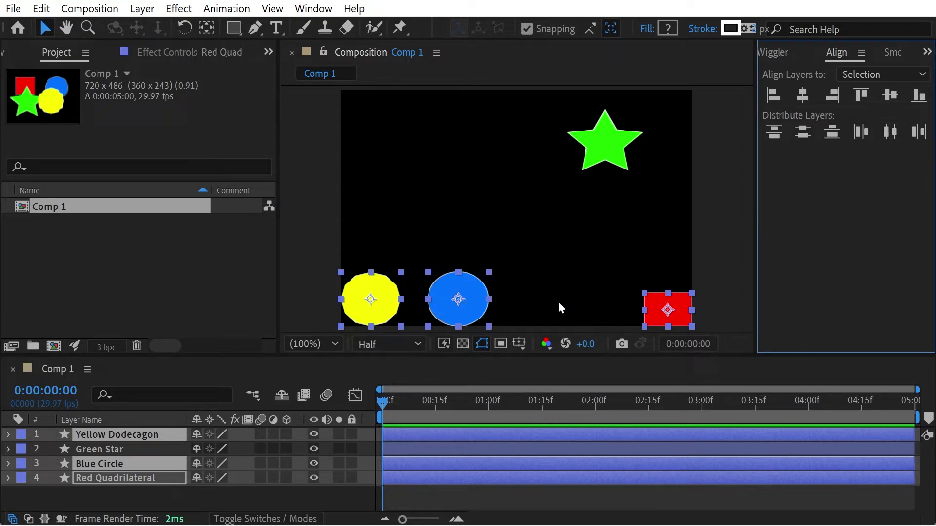
{"action": "left_click", "coordinate": [890, 133]}
- Move the green star into the composition's top-left corner
{"action": "left_click", "coordinate": [450, 216]}
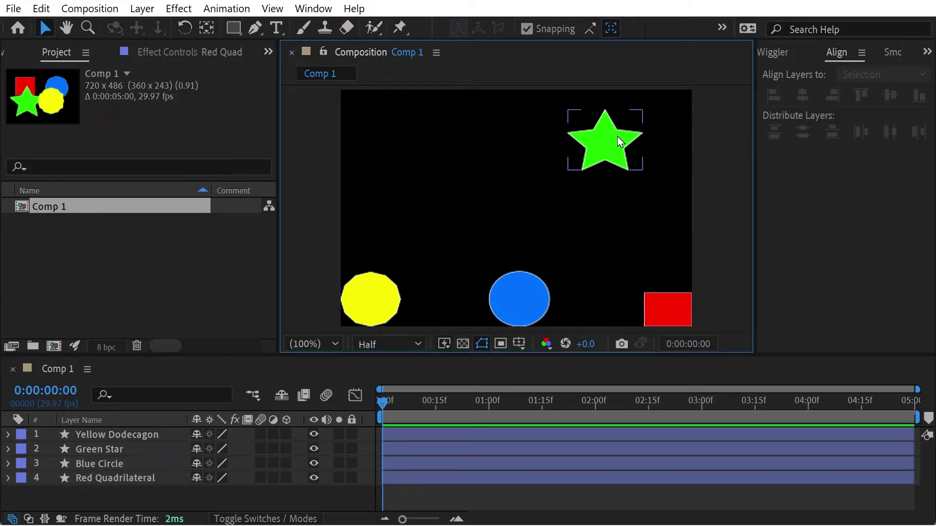
{"action": "left_click_drag", "start_coordinate": [615, 141], "coordinate": [393, 158]}
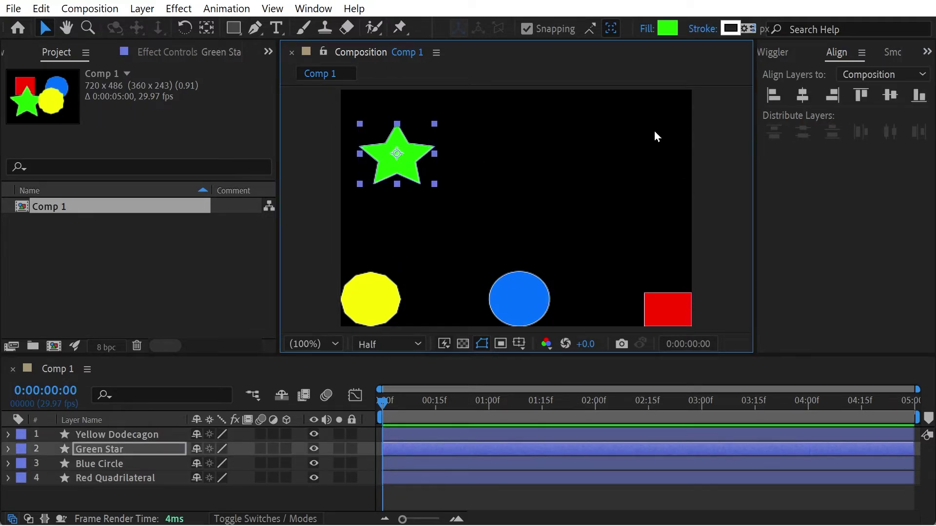
{"action": "left_click", "coordinate": [775, 95]}
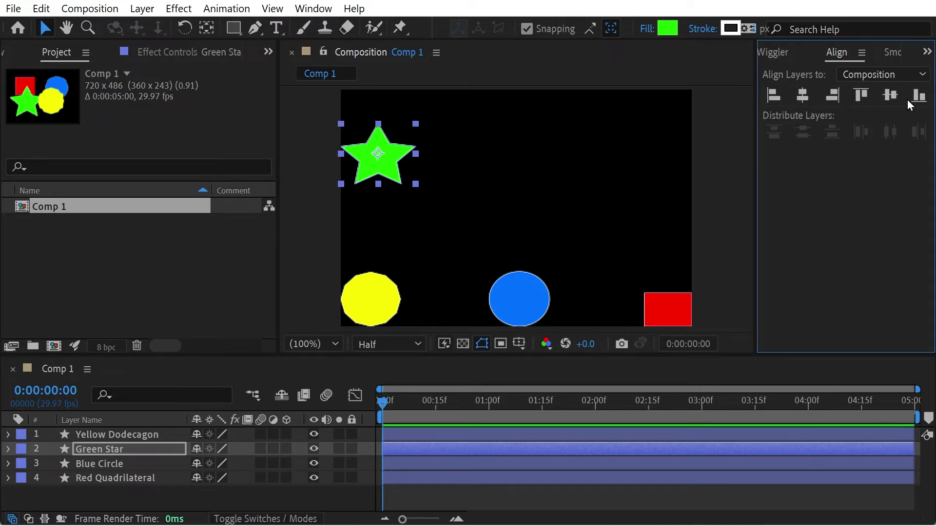
{"action": "left_click", "coordinate": [861, 96]}
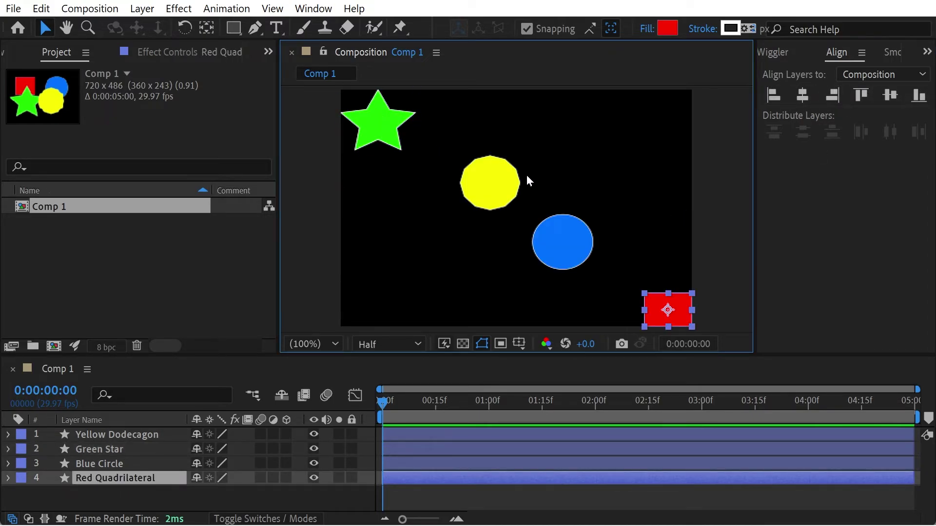
- Align the dodecagon, circle and rectangle to the composition top, then distribute all four horizontally
{"action": "left_click", "coordinate": [468, 166]}
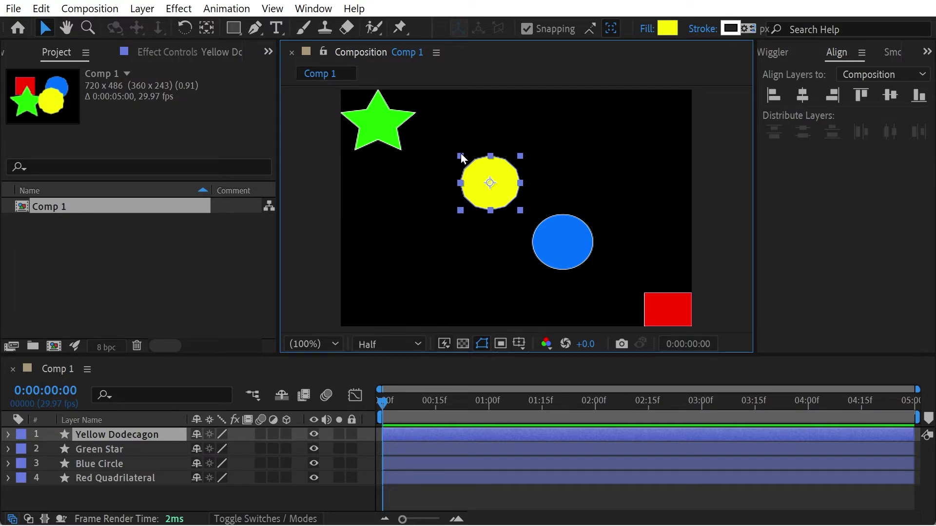
{"action": "left_click_drag", "start_coordinate": [452, 141], "coordinate": [703, 318]}
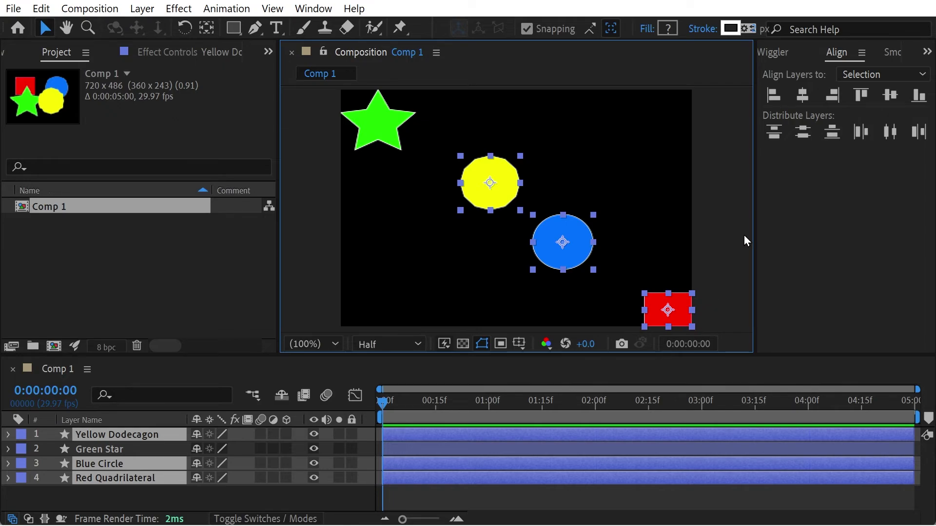
{"action": "left_click", "coordinate": [858, 96]}
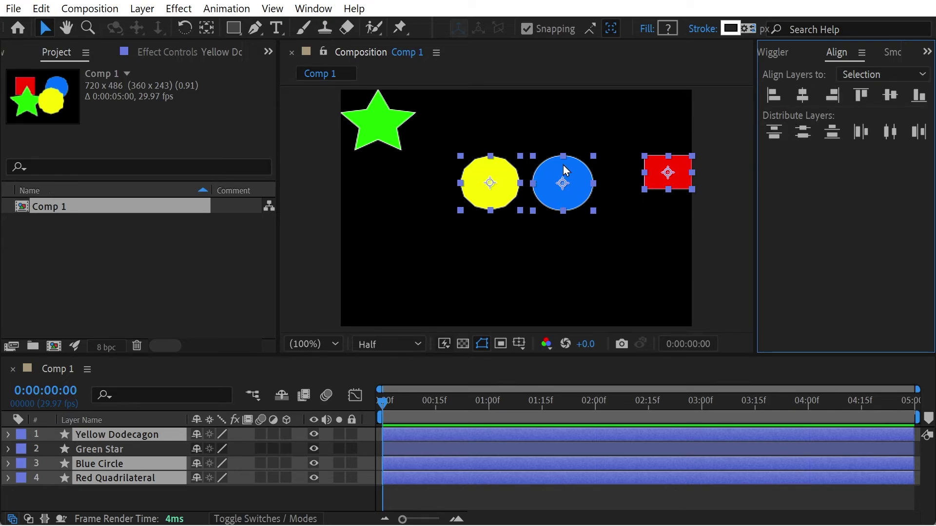
{"action": "left_click", "coordinate": [870, 75]}
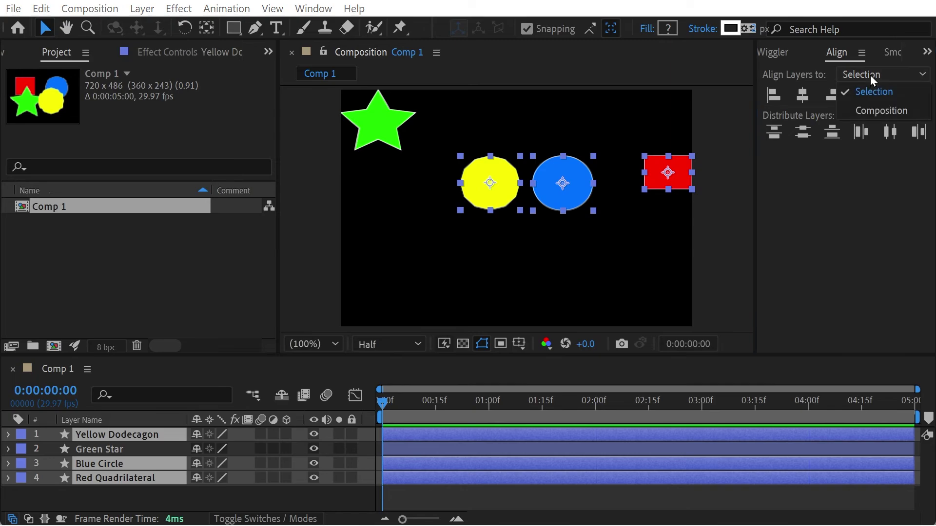
{"action": "left_click", "coordinate": [858, 112]}
{"action": "left_click", "coordinate": [861, 95]}
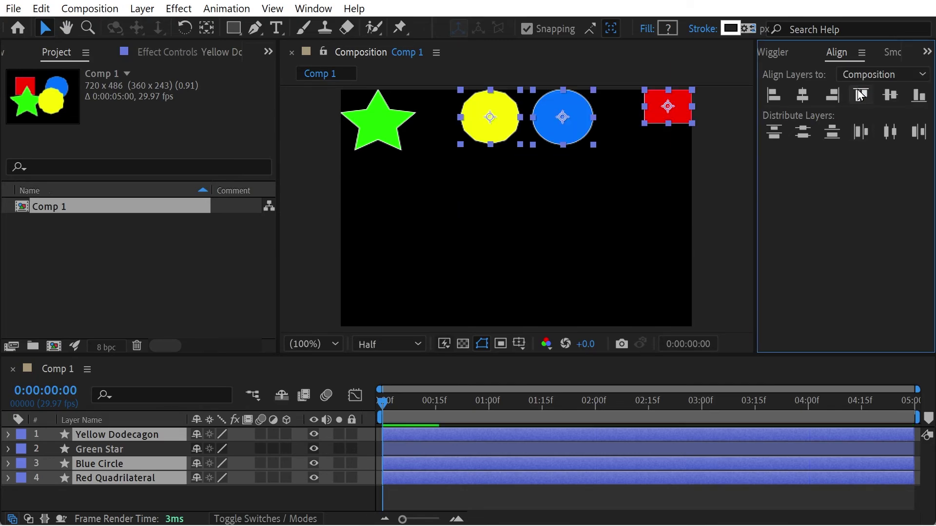
{"action": "left_click", "coordinate": [374, 134], "text": "shift"}
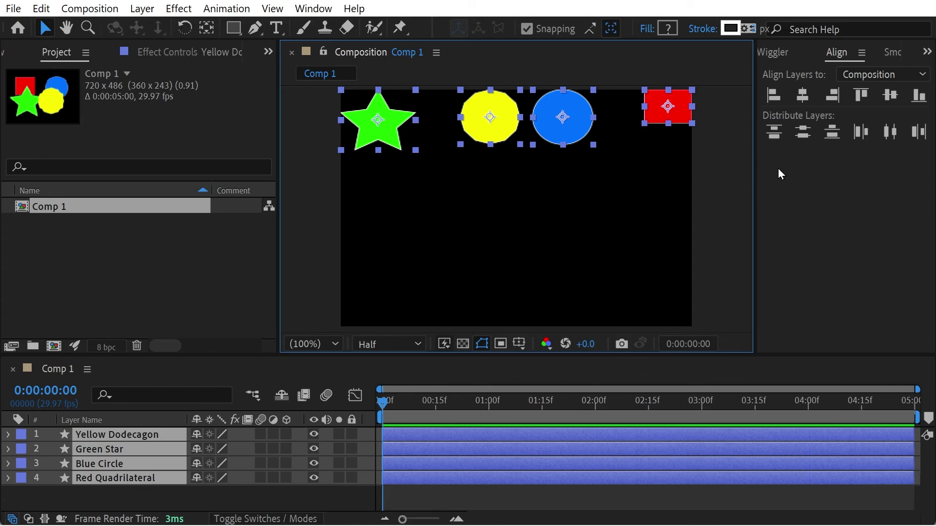
{"action": "left_click", "coordinate": [892, 135]}
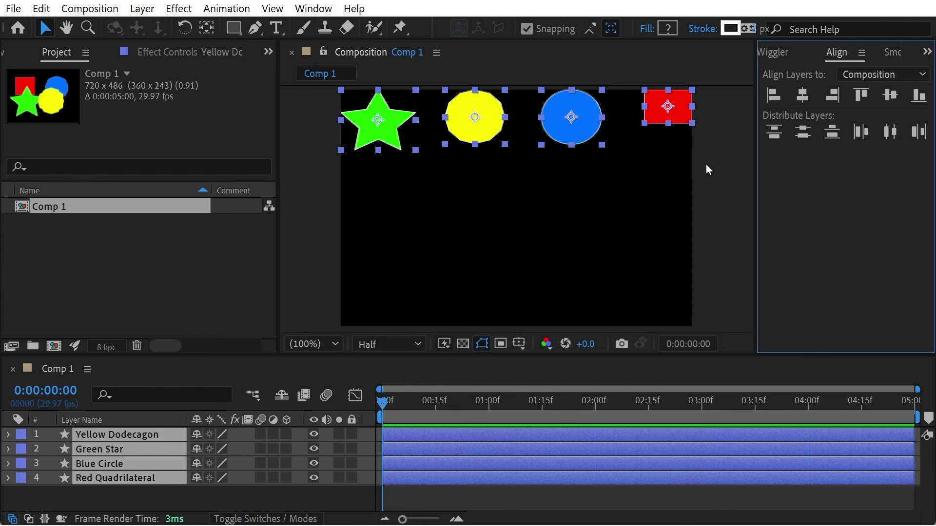